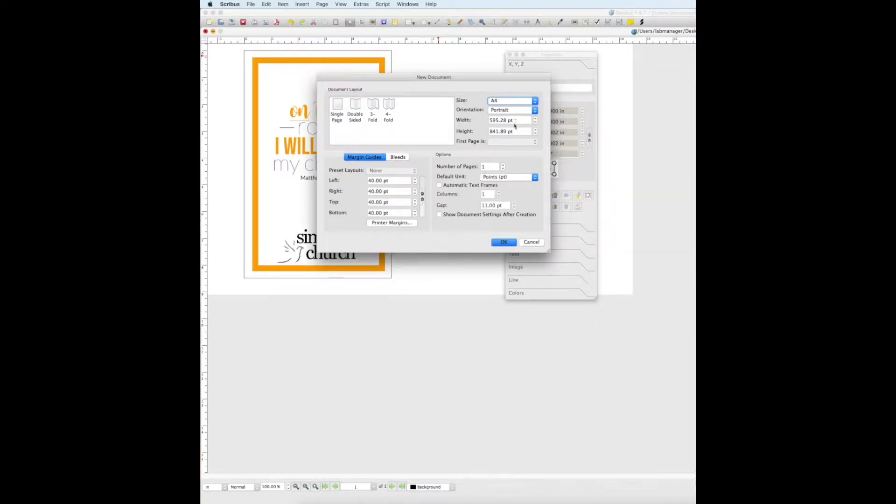
- Set up a new document in inches, 5.5 in wide and 8.5 in high, and dismiss the setup without creating it
{"action": "left_click", "coordinate": [508, 177]}
{"action": "left_click", "coordinate": [504, 191]}
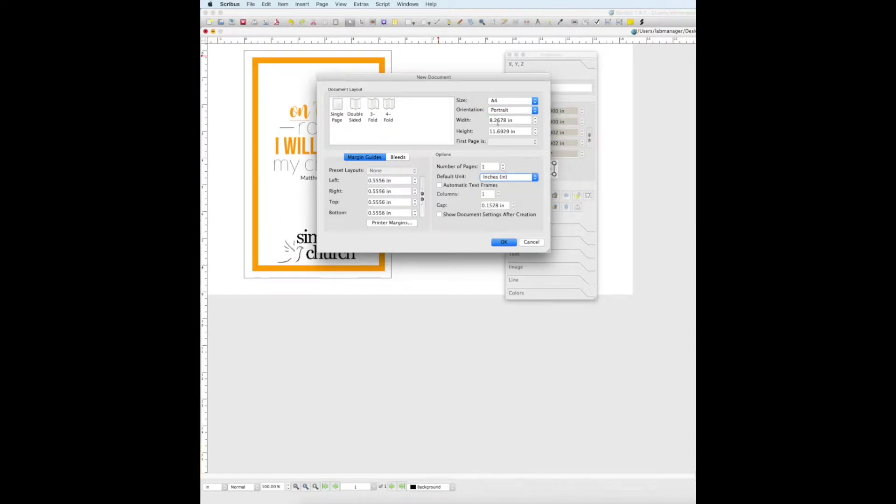
{"action": "left_click_drag", "start_coordinate": [507, 120], "coordinate": [485, 119]}
{"action": "type", "text": "5.5"}
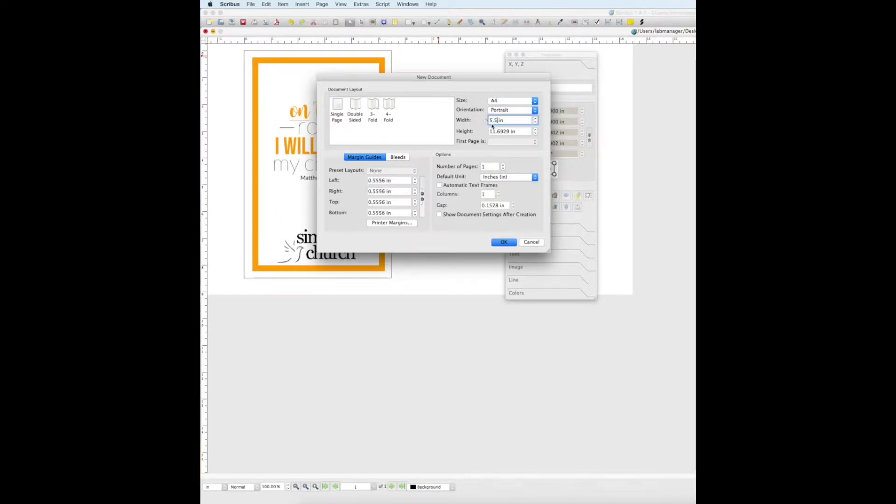
{"action": "left_click_drag", "start_coordinate": [510, 132], "coordinate": [471, 132]}
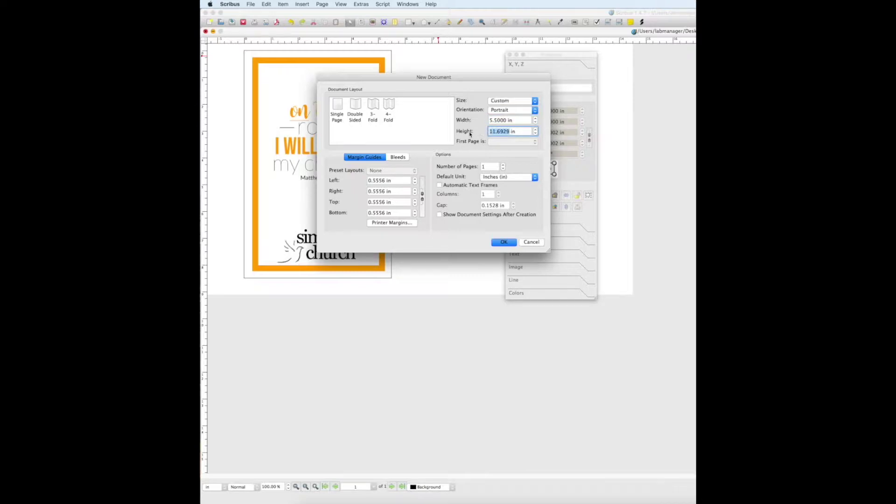
{"action": "type", "text": "8.5"}
{"action": "key", "text": "Escape"}
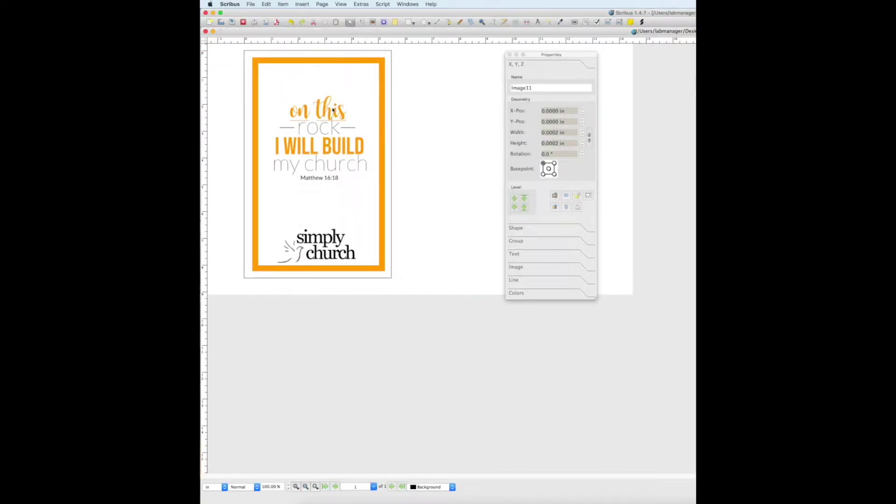
- Clear the page and move the old border rectangle off it, to about X 6.37 in and Y 0.54 in
{"action": "left_click", "coordinate": [310, 113]}
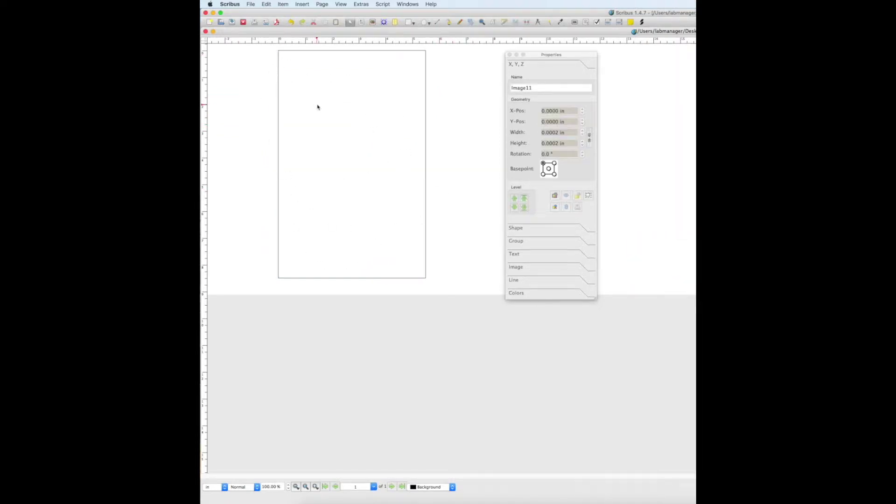
{"action": "left_click", "coordinate": [469, 83]}
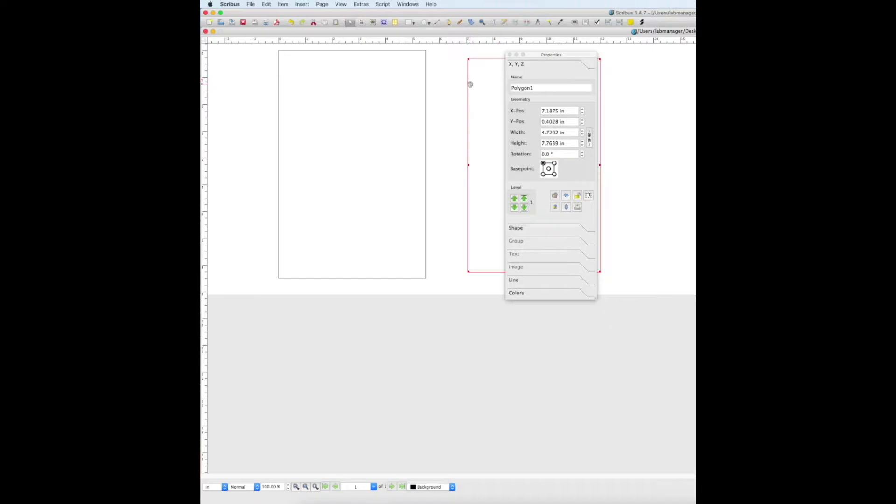
{"action": "left_click_drag", "start_coordinate": [468, 83], "coordinate": [485, 68]}
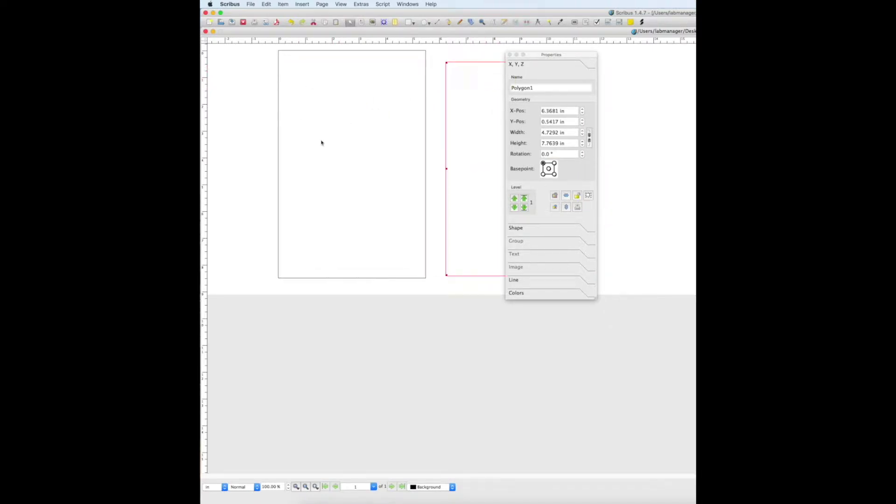
- Draw a rectangle about 5.0 in wide and 7.94 in high just inside the page edges
{"action": "left_click", "coordinate": [410, 22]}
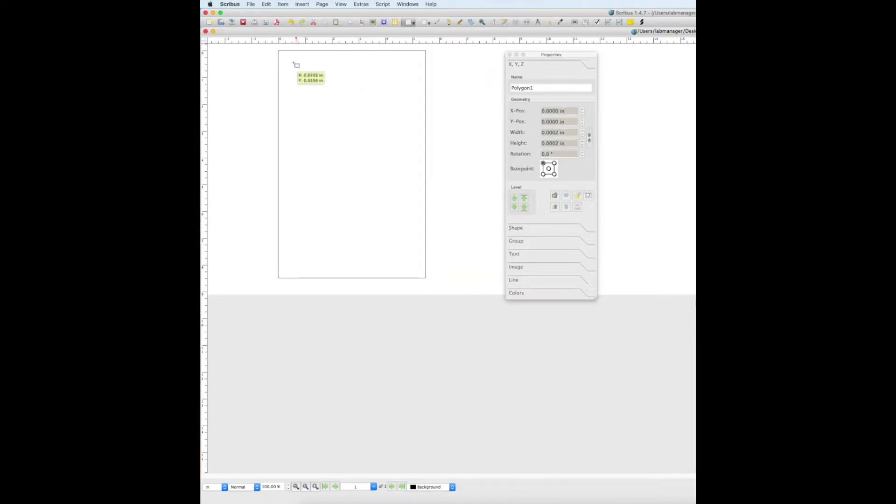
{"action": "left_click_drag", "start_coordinate": [284, 57], "coordinate": [417, 271]}
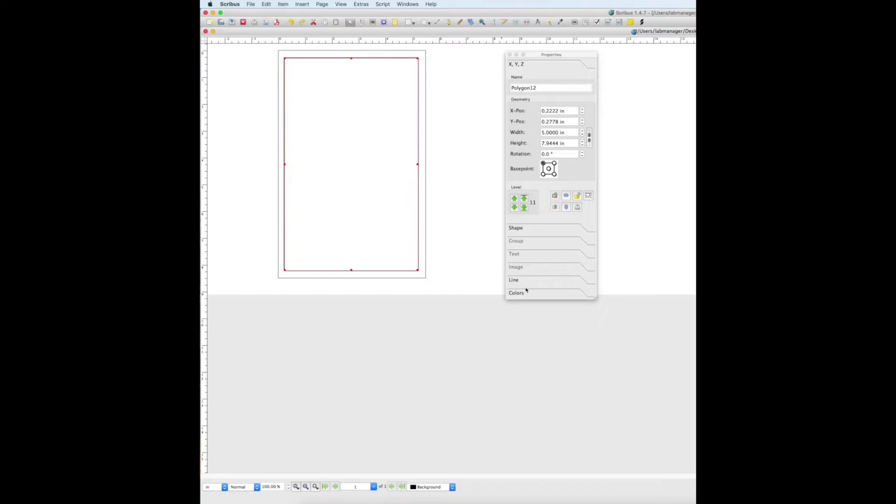
- Try mixing a new orange CMYK color for the document, discard it, and close the color list with the existing New Color selected
{"action": "left_click", "coordinate": [266, 4]}
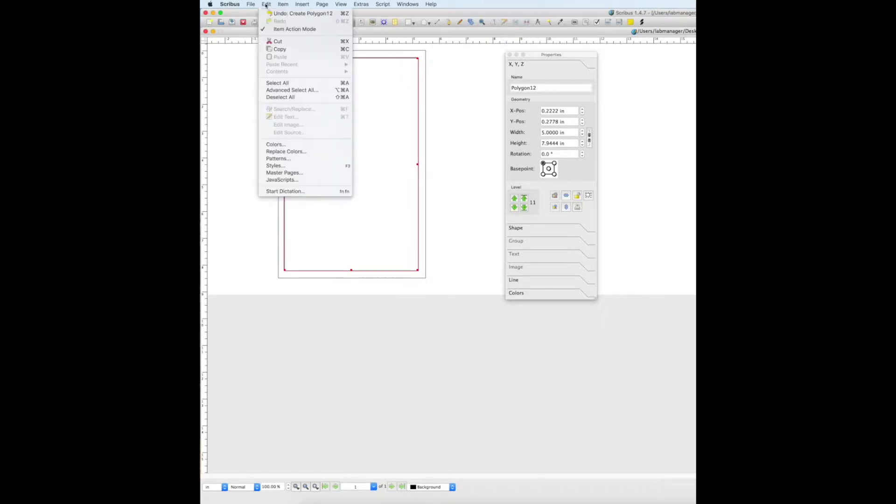
{"action": "left_click", "coordinate": [279, 146]}
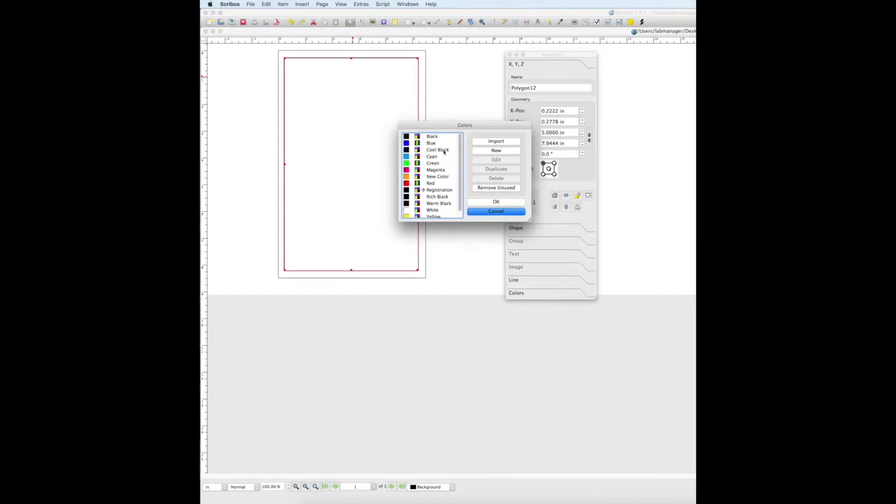
{"action": "scroll", "coordinate": [460, 167], "scroll_direction": "down", "scroll_amount": 1}
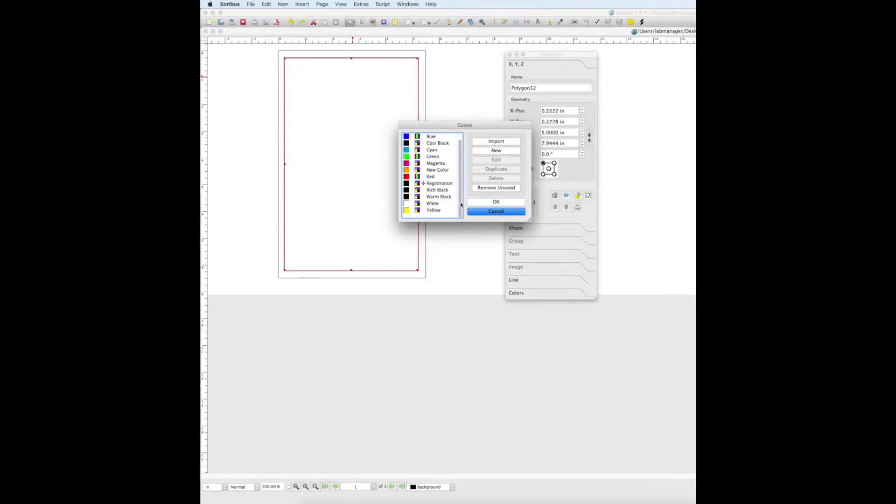
{"action": "scroll", "coordinate": [459, 201], "scroll_direction": "up", "scroll_amount": 1}
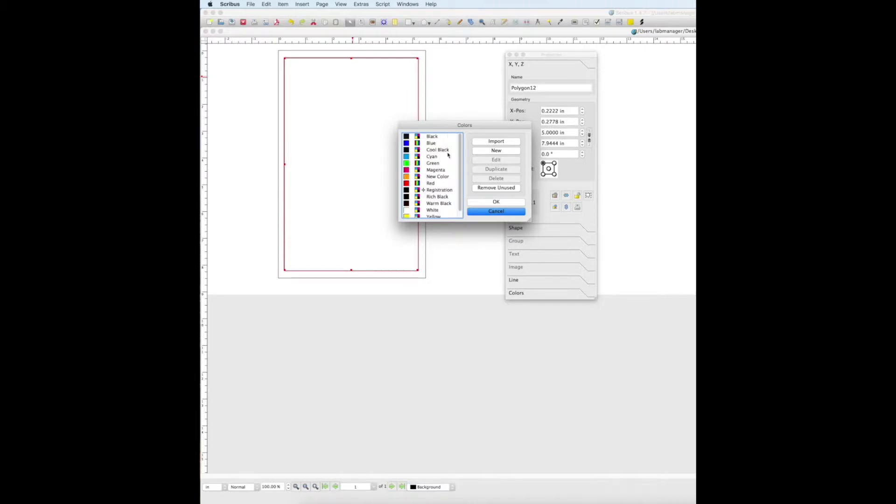
{"action": "left_click", "coordinate": [486, 150]}
{"action": "left_click_drag", "start_coordinate": [521, 158], "coordinate": [479, 166]}
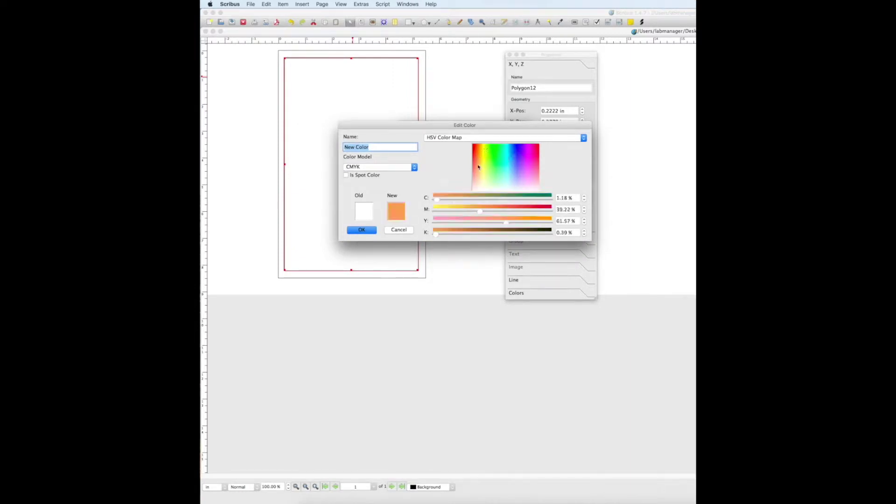
{"action": "left_click_drag", "start_coordinate": [436, 199], "coordinate": [390, 196]}
{"action": "left_click", "coordinate": [397, 230]}
{"action": "left_click", "coordinate": [436, 177]}
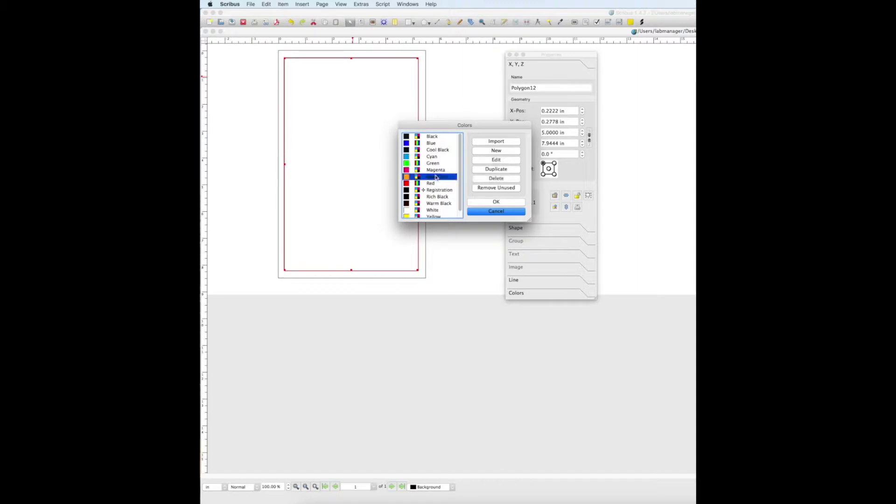
{"action": "left_click", "coordinate": [496, 202]}
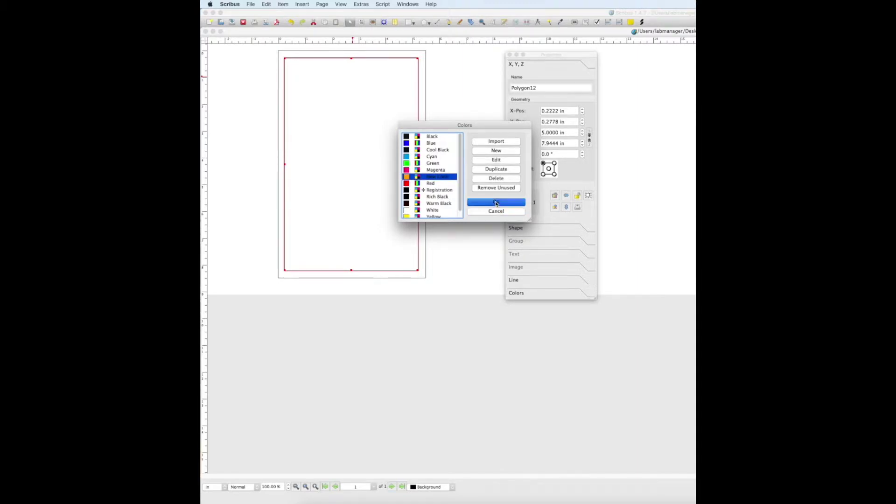
- Open the color settings of the new rectangle and shift the Properties palette slightly
{"action": "left_click", "coordinate": [523, 293]}
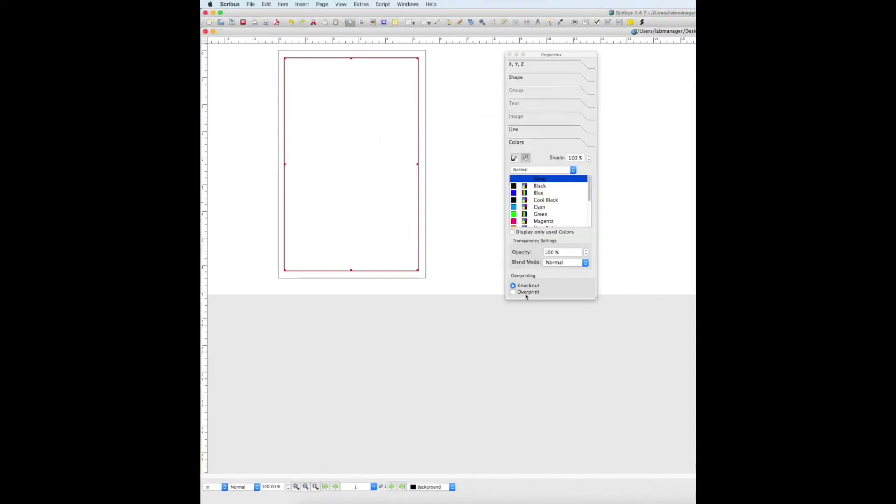
{"action": "left_click_drag", "start_coordinate": [552, 61], "coordinate": [545, 54]}
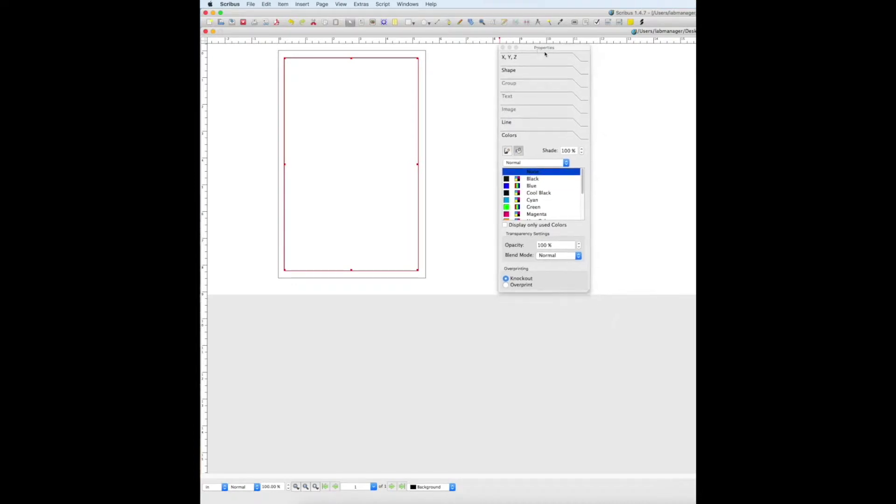
{"action": "left_click", "coordinate": [403, 5]}
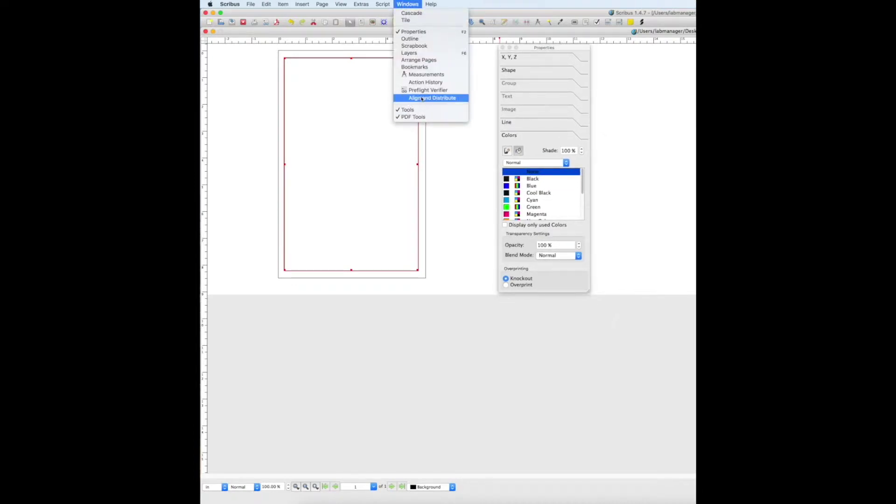
{"action": "left_click", "coordinate": [483, 229]}
- Try filling the rectangle with New Color, and undo the fill
{"action": "scroll", "coordinate": [579, 187], "scroll_direction": "down", "scroll_amount": 2}
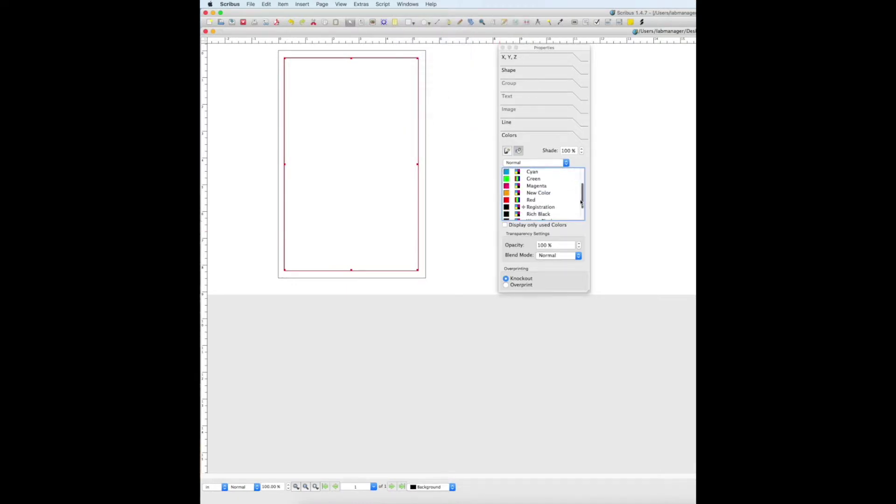
{"action": "left_click", "coordinate": [536, 194]}
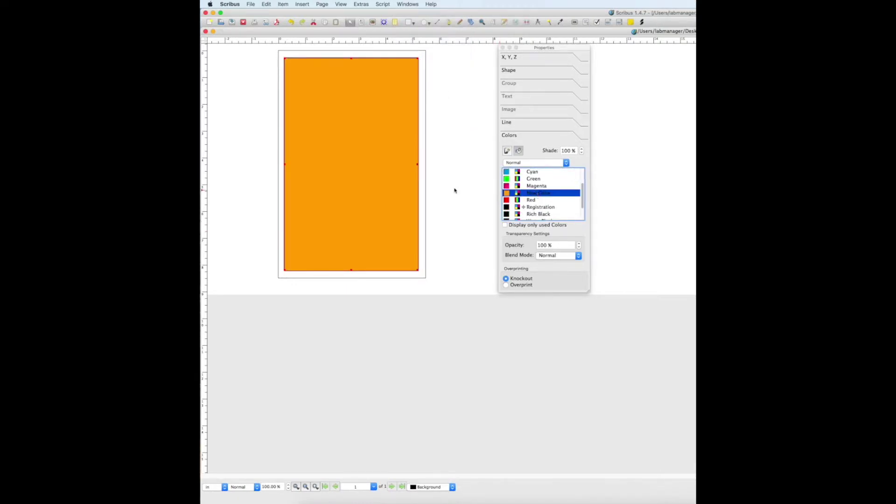
{"action": "key", "text": "ctrl+z"}
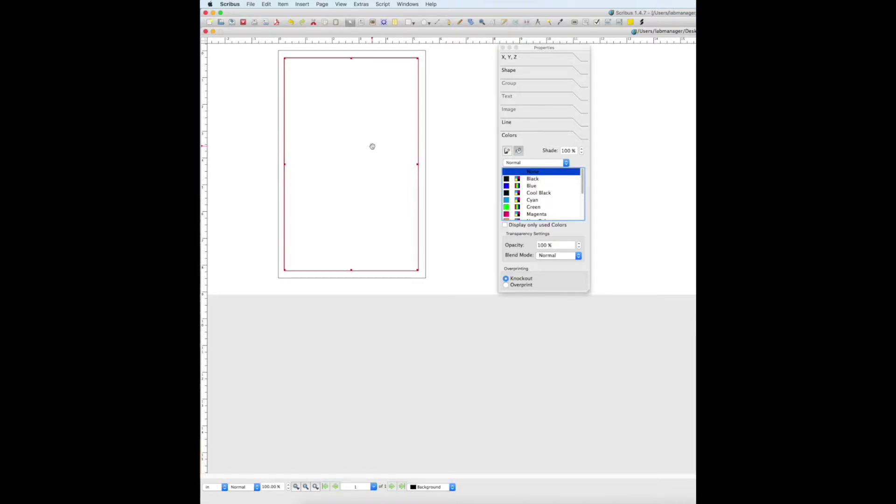
- Set the rectangle's line color to New Color and deselect the rectangle
{"action": "left_click", "coordinate": [508, 151]}
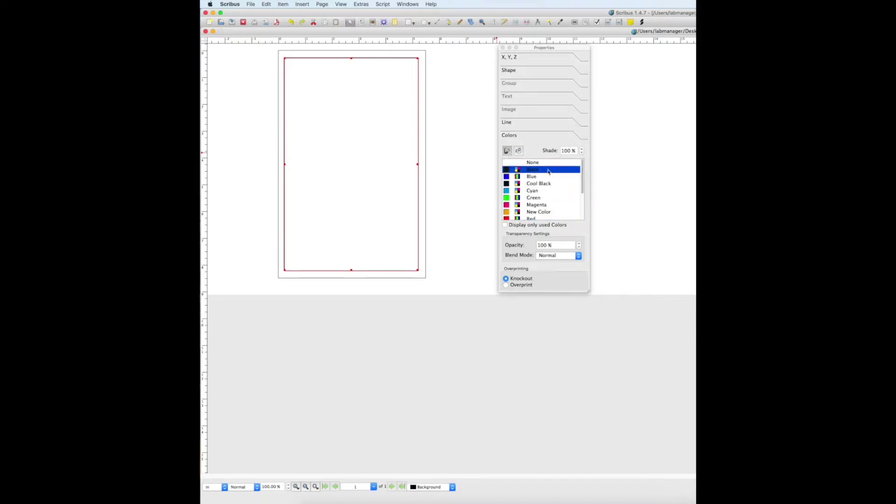
{"action": "scroll", "coordinate": [584, 174], "scroll_direction": "down", "scroll_amount": 1}
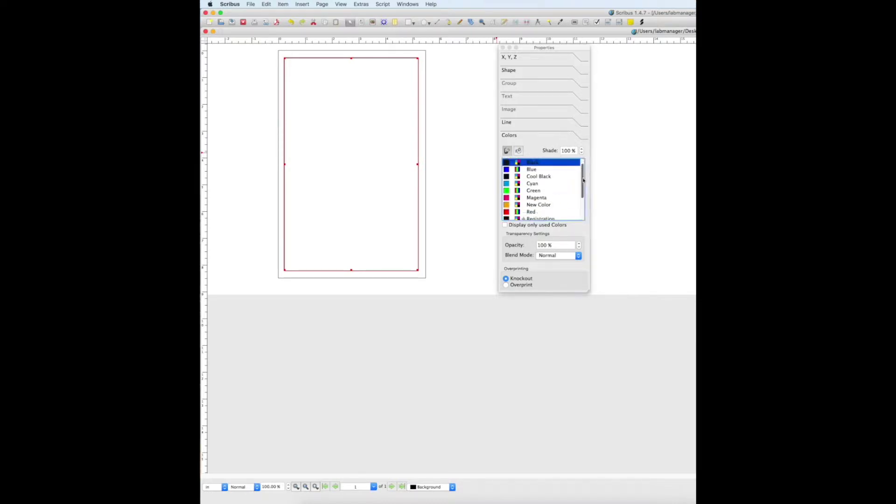
{"action": "left_click", "coordinate": [535, 204]}
{"action": "left_click", "coordinate": [426, 105]}
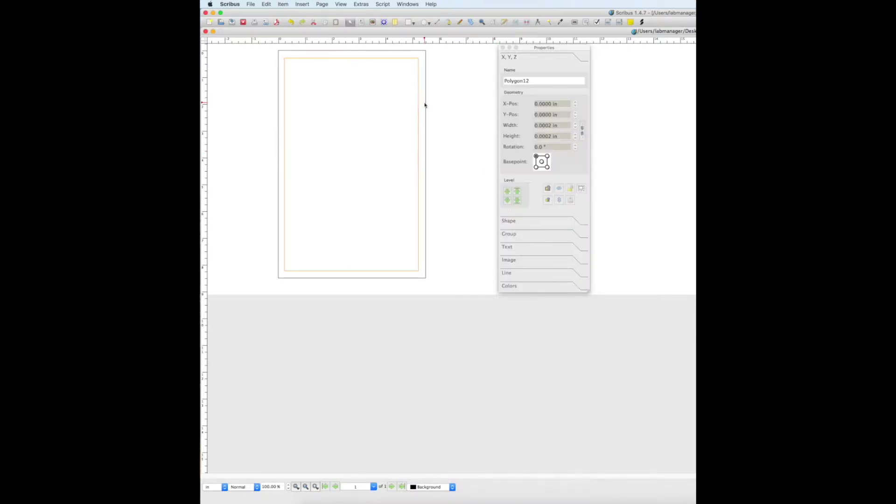
- Set the rectangle's line width to 0.2 in to form a thick orange border
{"action": "left_click", "coordinate": [418, 244]}
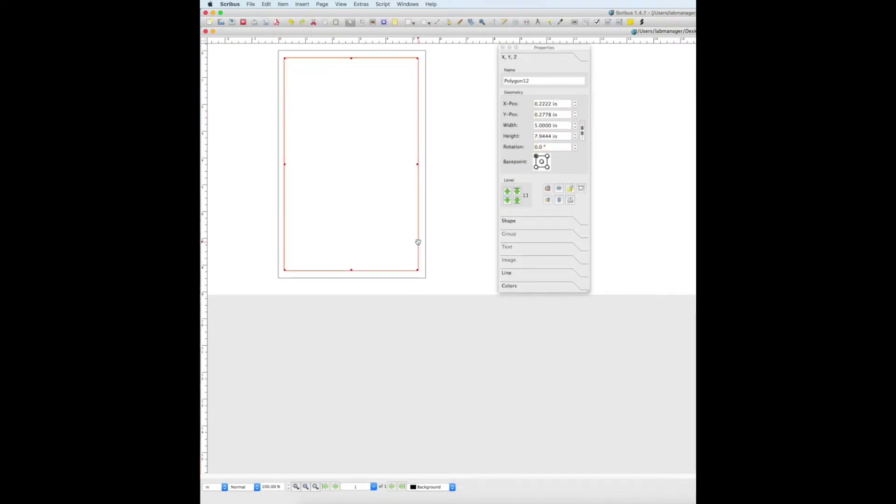
{"action": "left_click", "coordinate": [518, 275]}
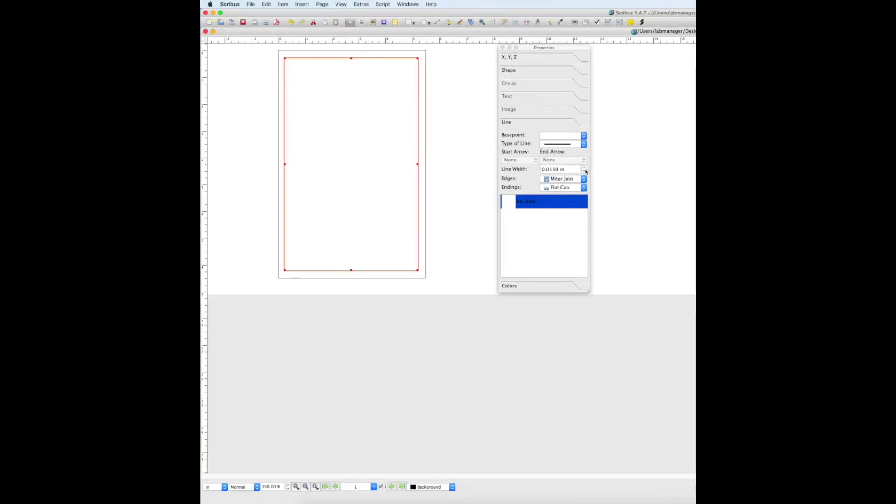
{"action": "left_click_drag", "start_coordinate": [560, 169], "coordinate": [547, 170]}
{"action": "type", "text": "200"}
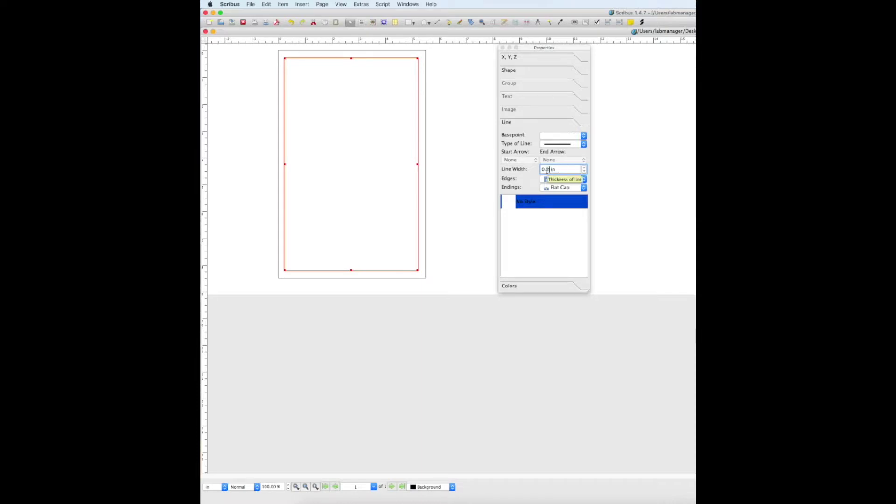
{"action": "key", "text": "Return"}
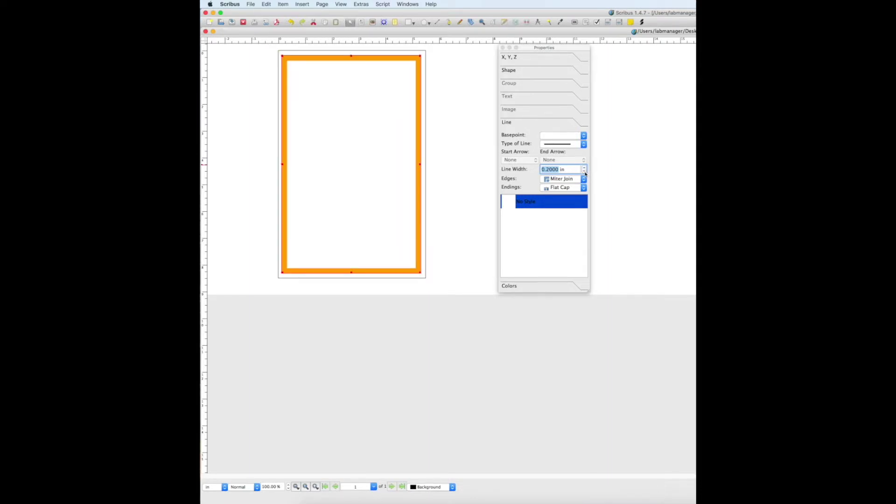
{"action": "left_click", "coordinate": [423, 135]}
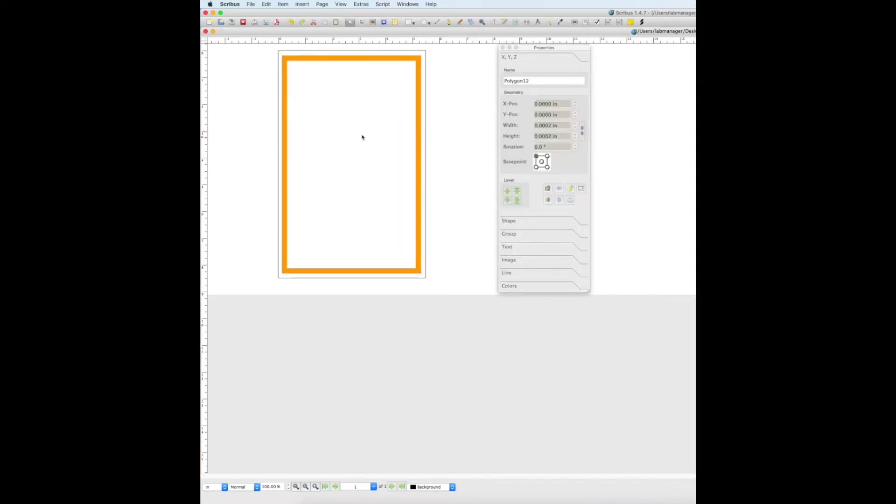
- Shift the orange border slightly to an X position of about 0.28 in to center it on the page
{"action": "left_click", "coordinate": [417, 110]}
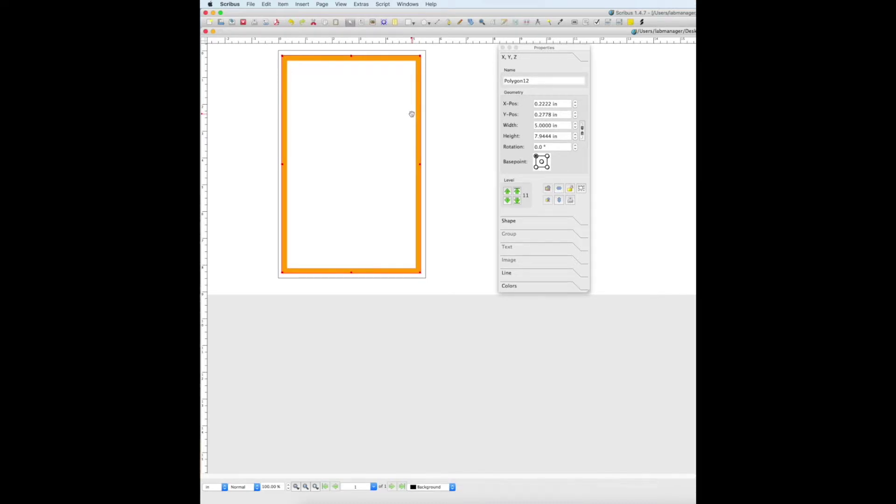
{"action": "left_click", "coordinate": [420, 124]}
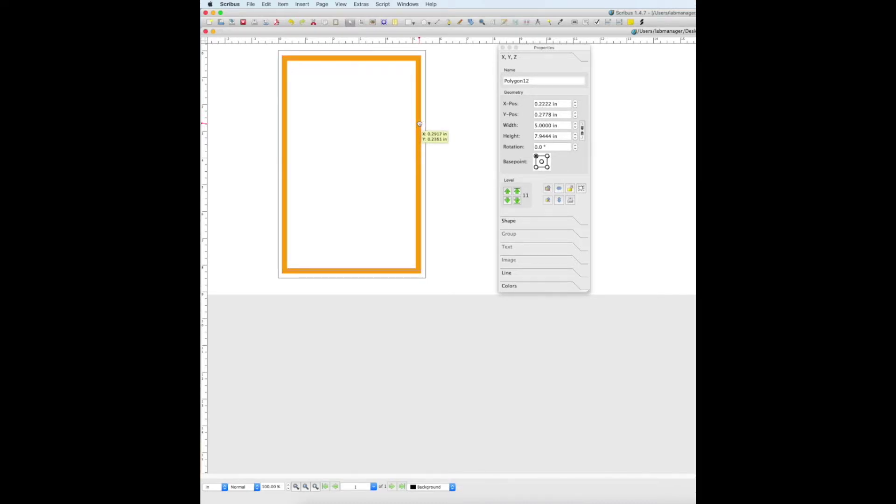
{"action": "left_click_drag", "start_coordinate": [420, 124], "coordinate": [418, 123]}
{"action": "key", "text": "Down"}
{"action": "key", "text": "Down"}
{"action": "key", "text": "Down"}
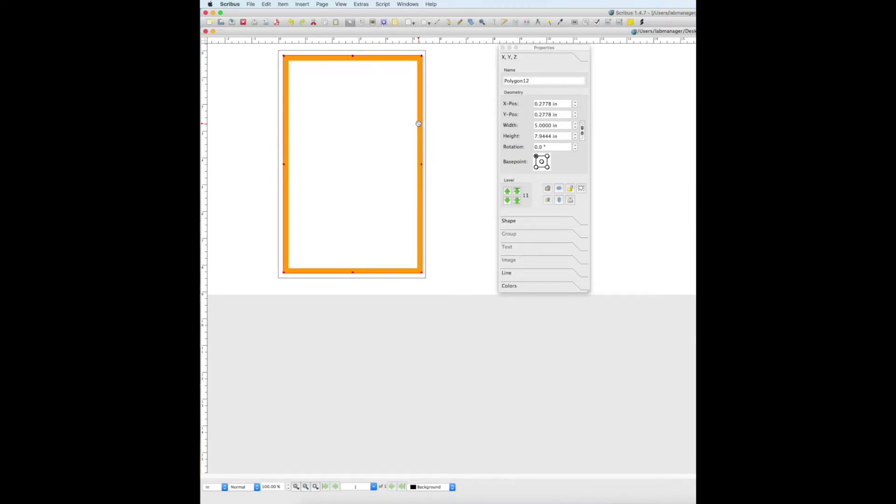
{"action": "key", "text": "Down"}
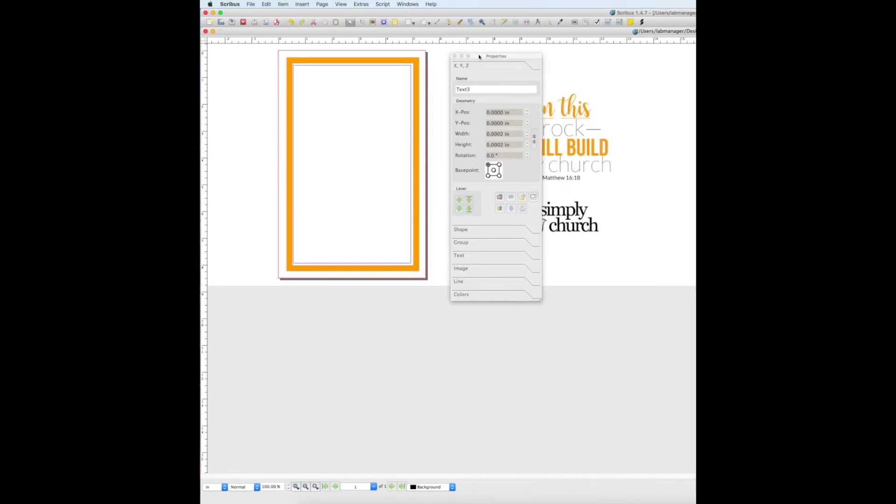
- Move the Properties palette clear of the text artwork and logo beside the page
{"action": "left_click_drag", "start_coordinate": [479, 59], "coordinate": [670, 88]}
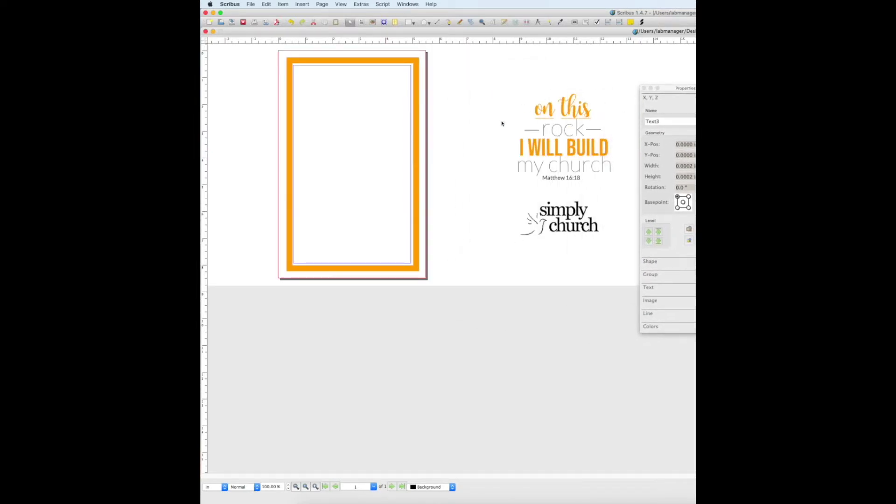
- Add a text frame about 3.9 by 1.2 in inside the border near the page top, containing "on this"
{"action": "left_click_drag", "start_coordinate": [672, 91], "coordinate": [658, 71]}
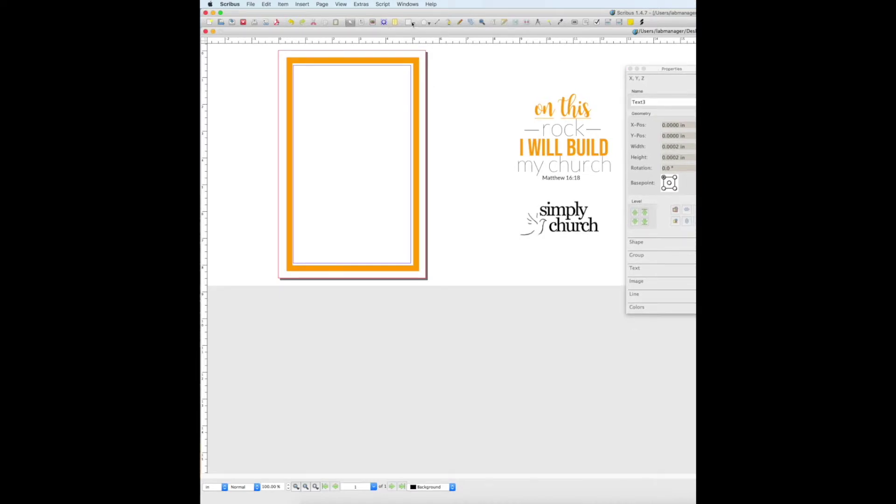
{"action": "left_click", "coordinate": [360, 22]}
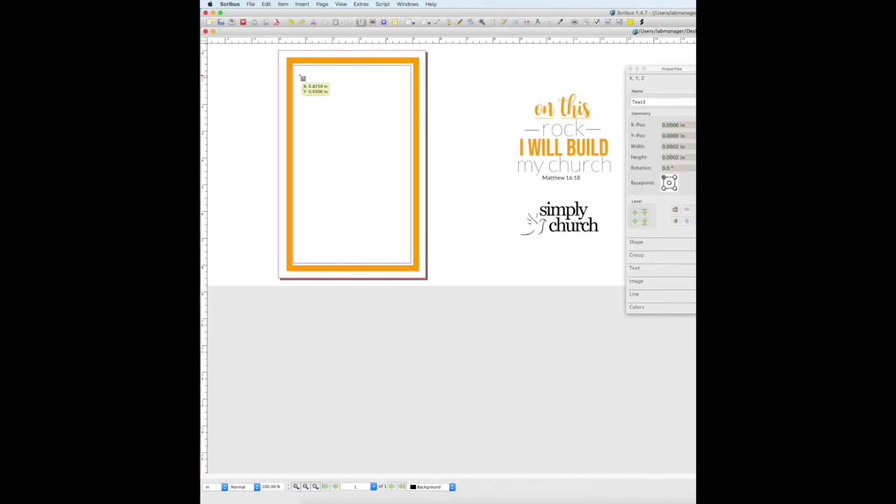
{"action": "left_click_drag", "start_coordinate": [298, 75], "coordinate": [404, 107]}
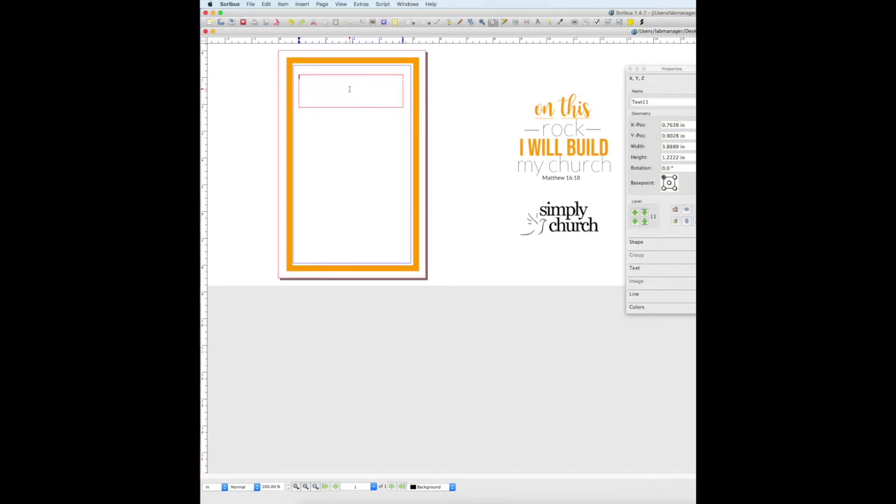
{"action": "type", "text": "on th"}
- Set the font of the new "on this" text to Buttercup Sample
{"action": "double_click", "coordinate": [308, 76]}
{"action": "left_click", "coordinate": [643, 269]}
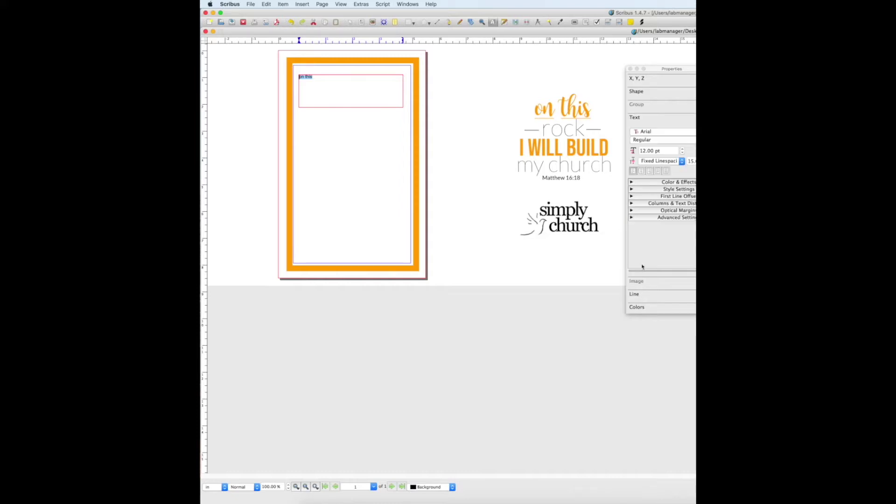
{"action": "left_click", "coordinate": [667, 132]}
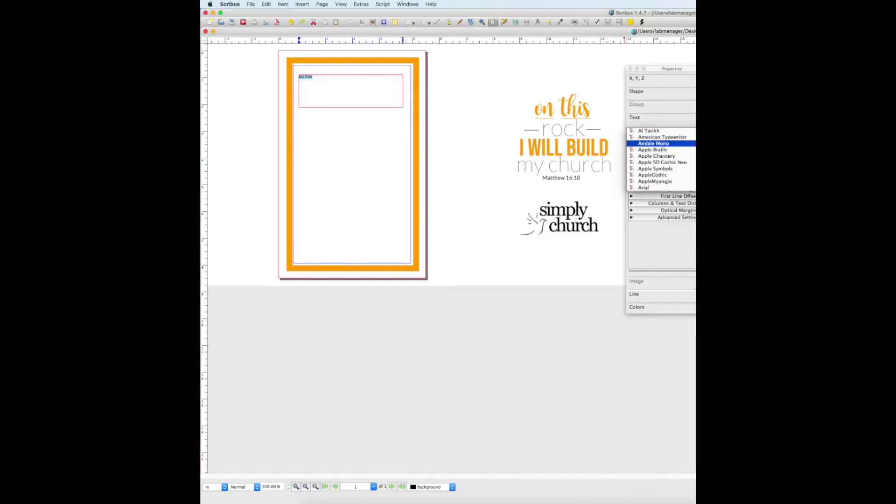
{"action": "scroll", "coordinate": [661, 158], "scroll_direction": "down", "scroll_amount": 6}
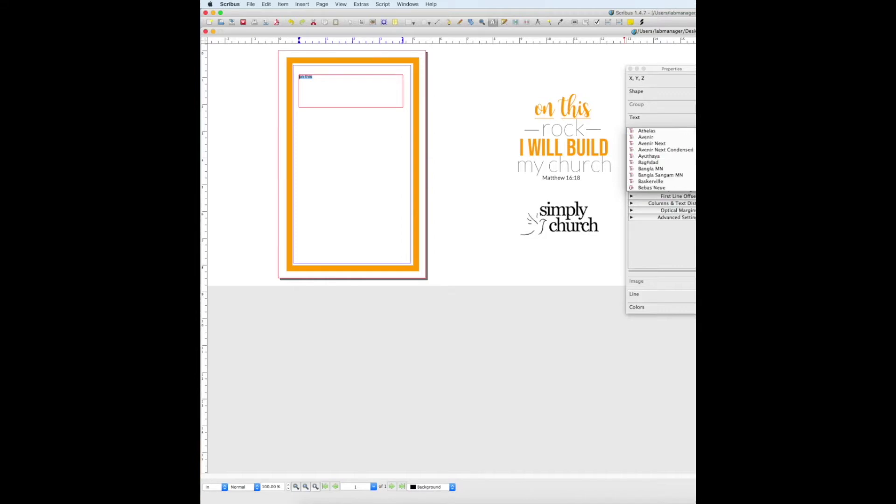
{"action": "scroll", "coordinate": [663, 159], "scroll_direction": "down", "scroll_amount": 3}
{"action": "left_click", "coordinate": [662, 169]}
- Enlarge the "on this" text to 51 pt and center it in its frame
{"action": "left_click", "coordinate": [683, 150]}
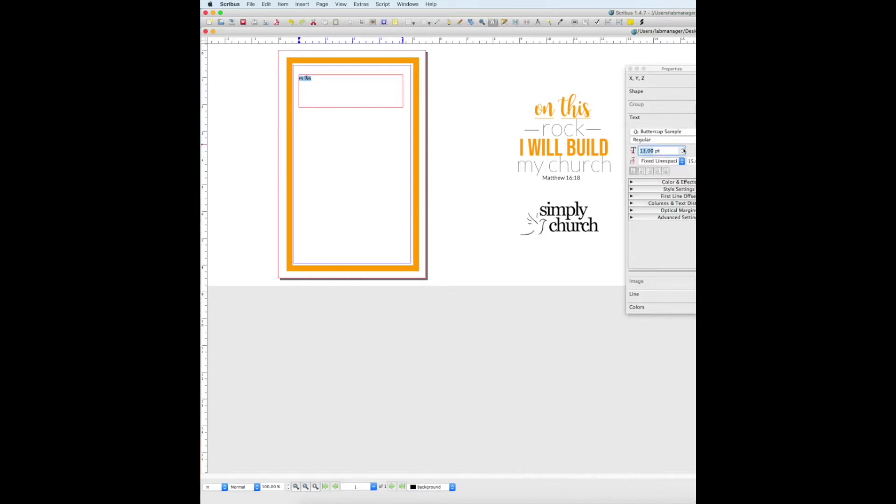
{"action": "left_click", "coordinate": [683, 150]}
{"action": "left_click", "coordinate": [683, 150]}
{"action": "left_click", "coordinate": [683, 150]}
{"action": "left_click", "coordinate": [683, 149]}
{"action": "left_click", "coordinate": [684, 149]}
{"action": "left_click", "coordinate": [683, 149]}
{"action": "left_click", "coordinate": [683, 149]}
{"action": "left_click", "coordinate": [684, 149]}
{"action": "left_click", "coordinate": [684, 150]}
{"action": "left_click", "coordinate": [683, 150]}
{"action": "left_click", "coordinate": [683, 149]}
{"action": "left_click", "coordinate": [683, 150]}
{"action": "left_click", "coordinate": [683, 149]}
{"action": "left_click", "coordinate": [684, 149]}
{"action": "left_click", "coordinate": [683, 149]}
{"action": "left_click", "coordinate": [683, 149]}
{"action": "left_click", "coordinate": [683, 150]}
{"action": "left_click", "coordinate": [683, 150]}
{"action": "left_click", "coordinate": [683, 149]}
{"action": "left_click", "coordinate": [683, 149]}
{"action": "left_click", "coordinate": [683, 150]}
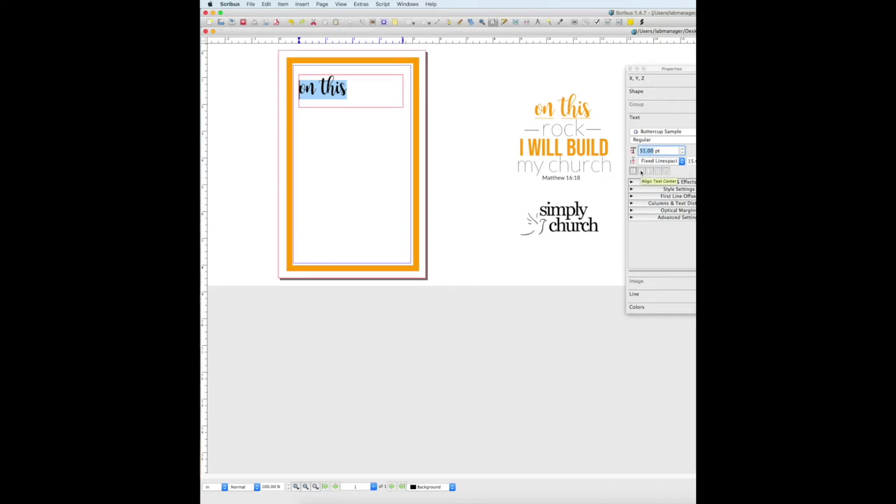
{"action": "left_click", "coordinate": [641, 172]}
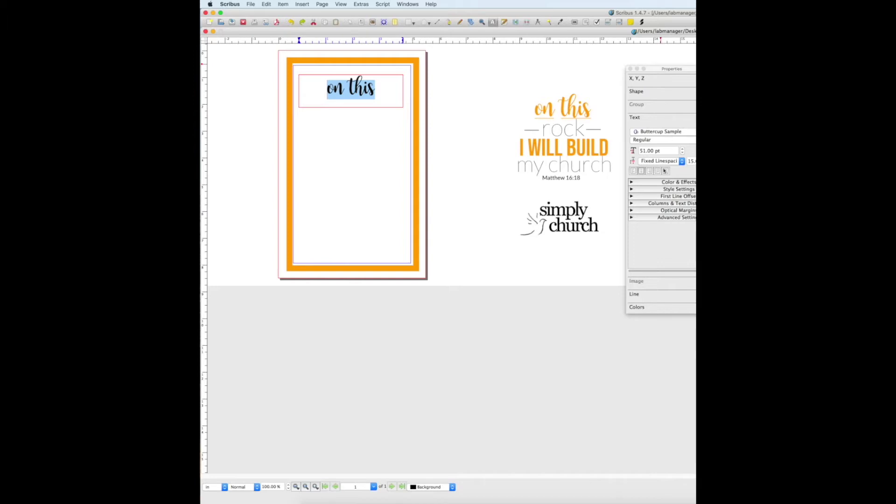
- Set the "on this" text color to New Color and finish editing the frame
{"action": "left_click", "coordinate": [631, 182]}
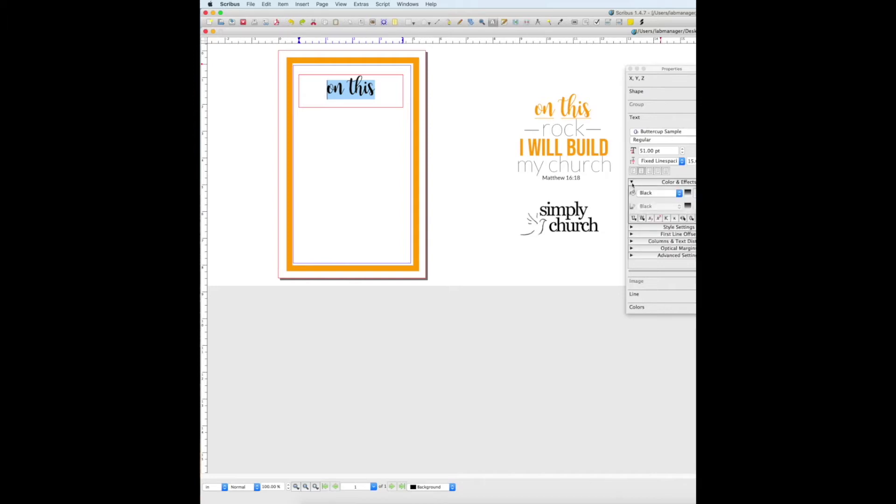
{"action": "left_click", "coordinate": [679, 194]}
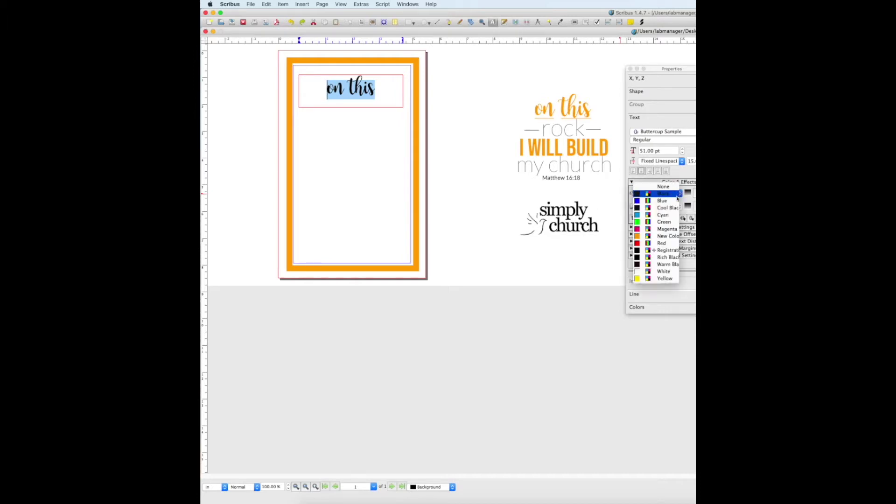
{"action": "left_click", "coordinate": [669, 237]}
{"action": "key", "text": "Escape"}
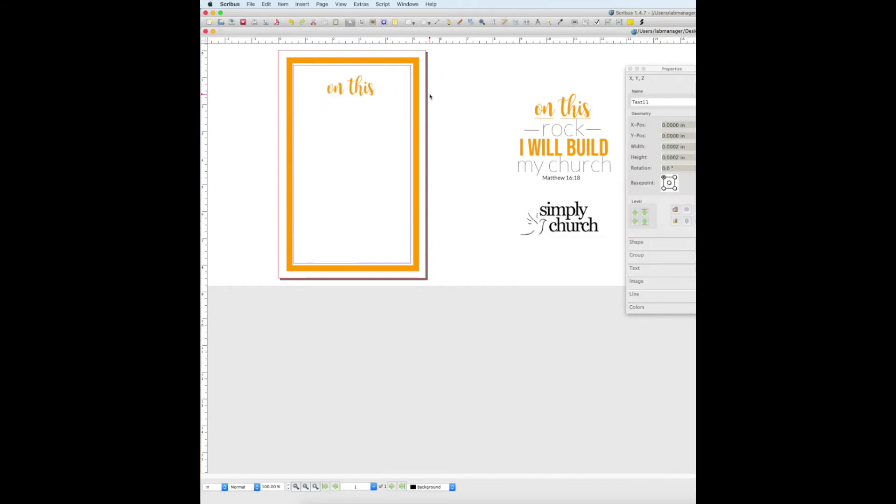
- Move the "rock" text onto the page directly beneath "on this", adjust their spacing and check the font of "rock"
{"action": "left_click", "coordinate": [568, 129]}
{"action": "left_click_drag", "start_coordinate": [568, 128], "coordinate": [349, 92]}
{"action": "left_click", "coordinate": [357, 108]}
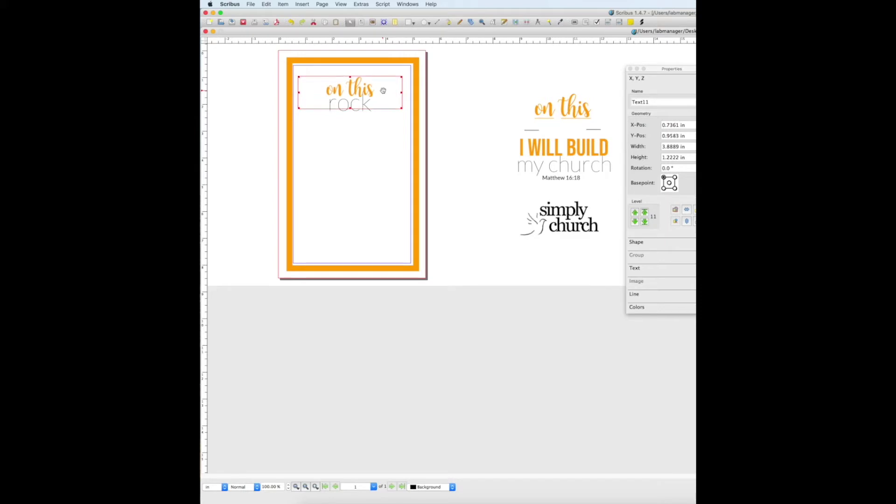
{"action": "double_click", "coordinate": [354, 105]}
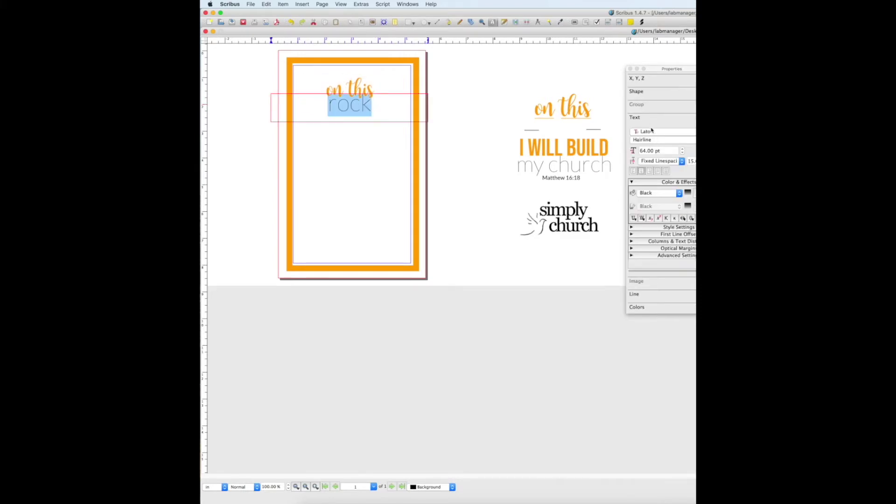
{"action": "left_click", "coordinate": [380, 126]}
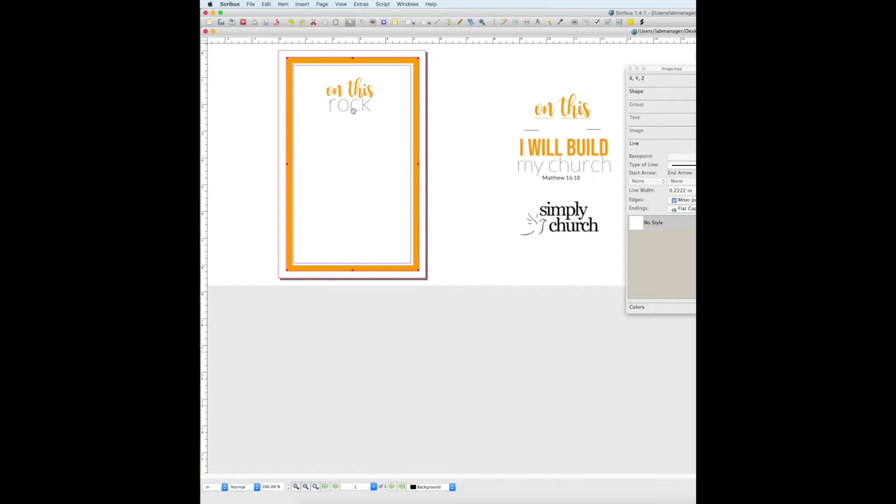
- Move the "I WILL BUILD" and "my church" texts onto the page, stacked beneath "rock"
{"action": "left_click", "coordinate": [555, 149]}
{"action": "left_click_drag", "start_coordinate": [567, 147], "coordinate": [369, 123]}
{"action": "left_click", "coordinate": [393, 105]}
{"action": "left_click", "coordinate": [551, 163]}
{"action": "left_click_drag", "start_coordinate": [528, 167], "coordinate": [352, 140]}
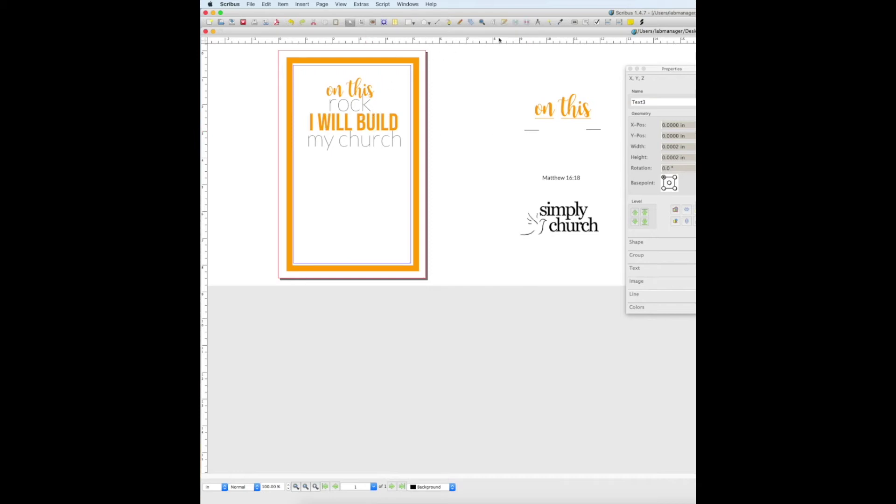
- Draw a short horizontal line about 0.5 in long just before the word "rock" and align it with the word's middle
{"action": "left_click", "coordinate": [438, 22]}
{"action": "left_click_drag", "start_coordinate": [314, 104], "coordinate": [328, 105]}
{"action": "left_click", "coordinate": [462, 110]}
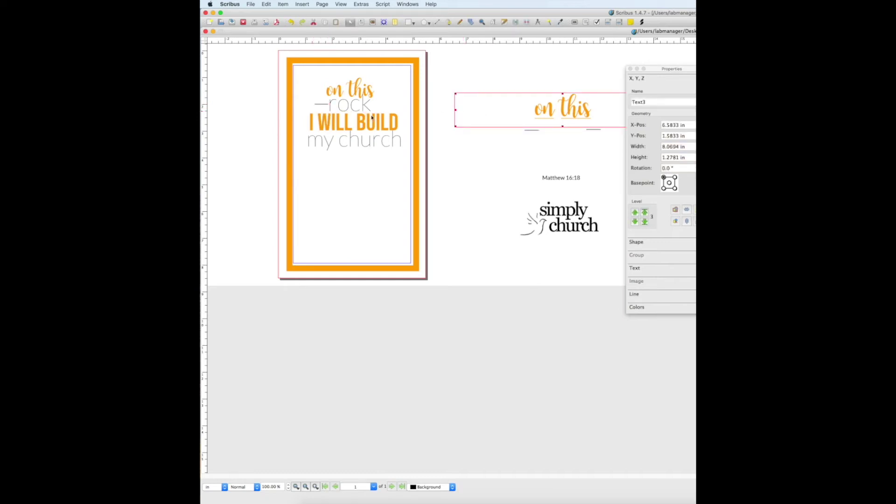
{"action": "left_click", "coordinate": [318, 104]}
{"action": "left_click", "coordinate": [303, 117]}
{"action": "left_click", "coordinate": [325, 104]}
{"action": "left_click_drag", "start_coordinate": [321, 105], "coordinate": [320, 106]}
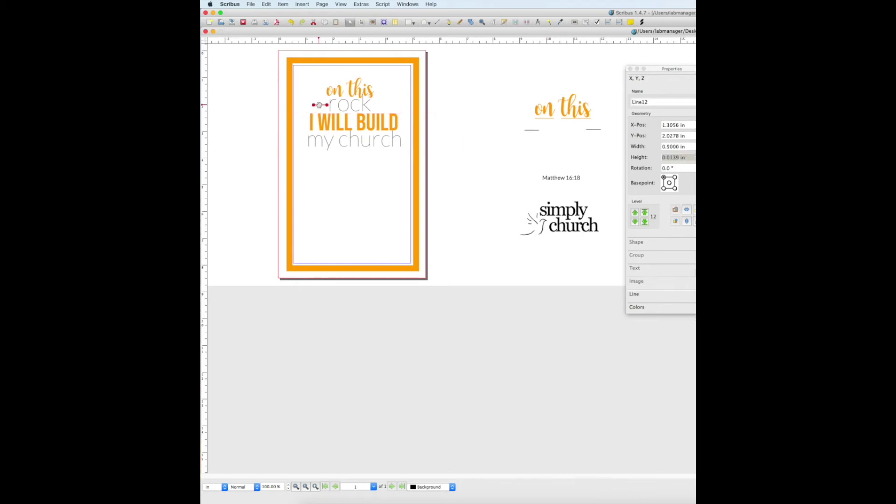
- Duplicate the short line and place the copy just after the word "rock", level with the first
{"action": "key", "text": "super+d"}
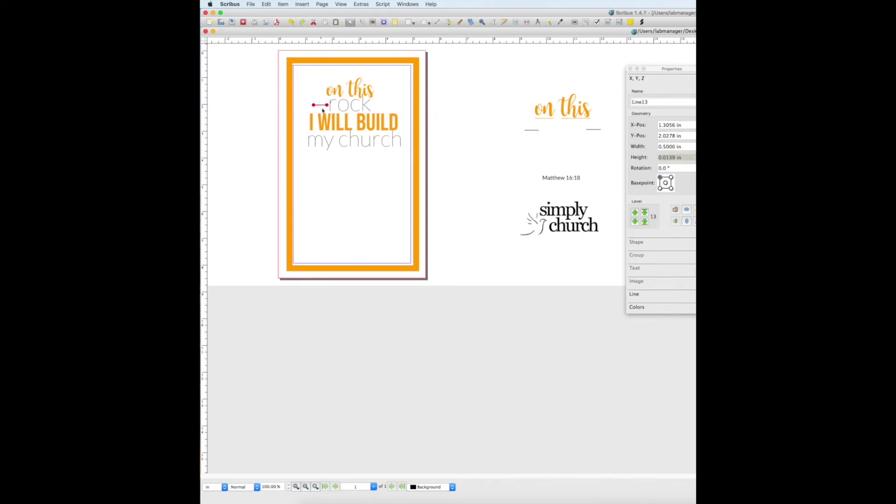
{"action": "left_click_drag", "start_coordinate": [321, 107], "coordinate": [380, 104]}
{"action": "left_click", "coordinate": [399, 105]}
{"action": "left_click", "coordinate": [405, 119]}
{"action": "left_click", "coordinate": [387, 190]}
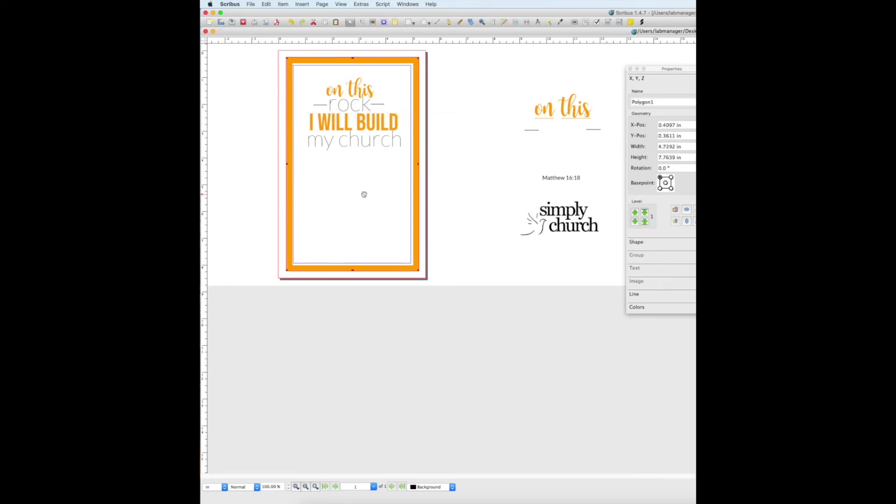
- Nudge the "I WILL BUILD" text slightly left to center it within the border
{"action": "left_click", "coordinate": [368, 122]}
{"action": "key", "text": "Left"}
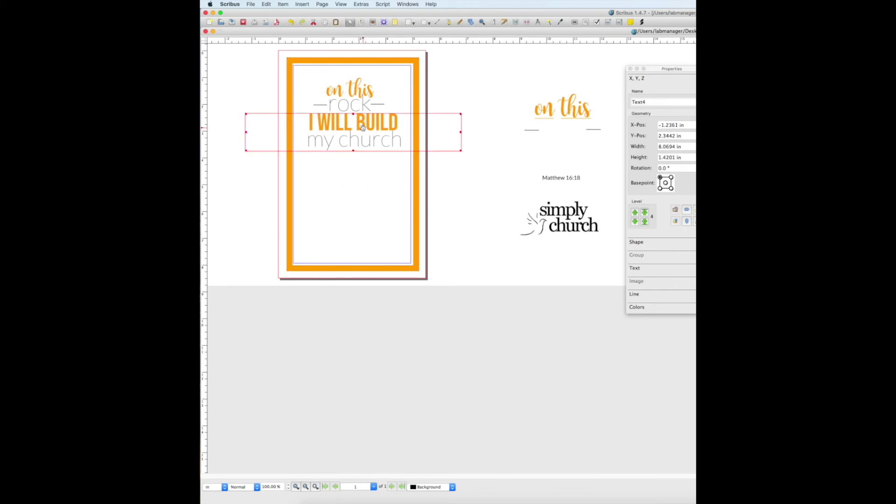
{"action": "left_click", "coordinate": [388, 166]}
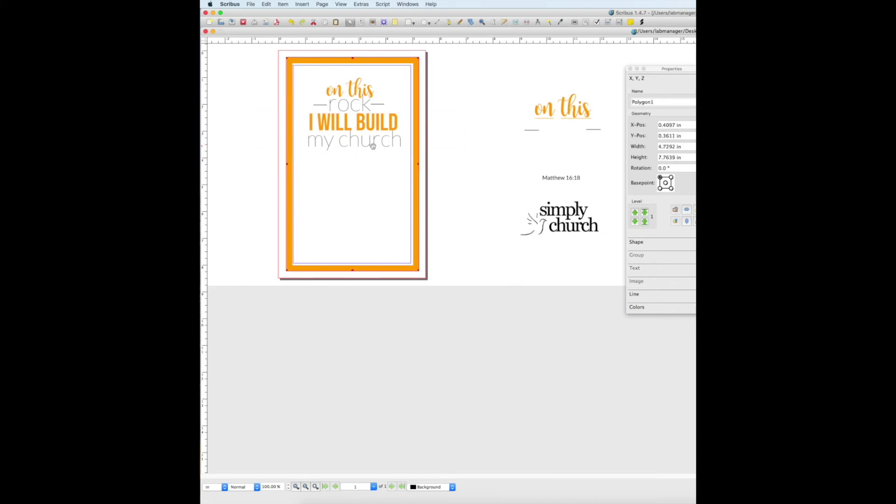
- Move the "Matthew 16:18" reference onto the page, centered beneath "my church" at about X 1.93 in, Y 3.75 in
{"action": "left_click_drag", "start_coordinate": [572, 179], "coordinate": [547, 162]}
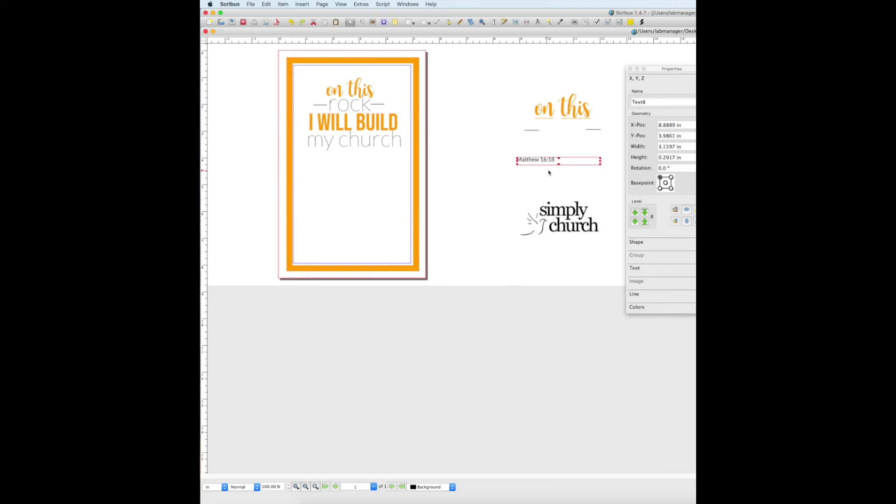
{"action": "left_click_drag", "start_coordinate": [542, 160], "coordinate": [356, 154]}
{"action": "left_click", "coordinate": [478, 164]}
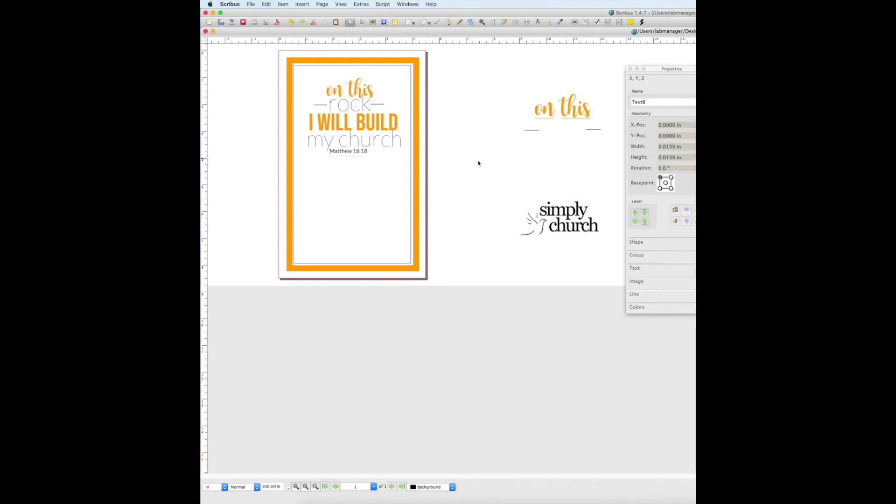
{"action": "left_click", "coordinate": [357, 152]}
{"action": "left_click_drag", "start_coordinate": [358, 152], "coordinate": [358, 153]}
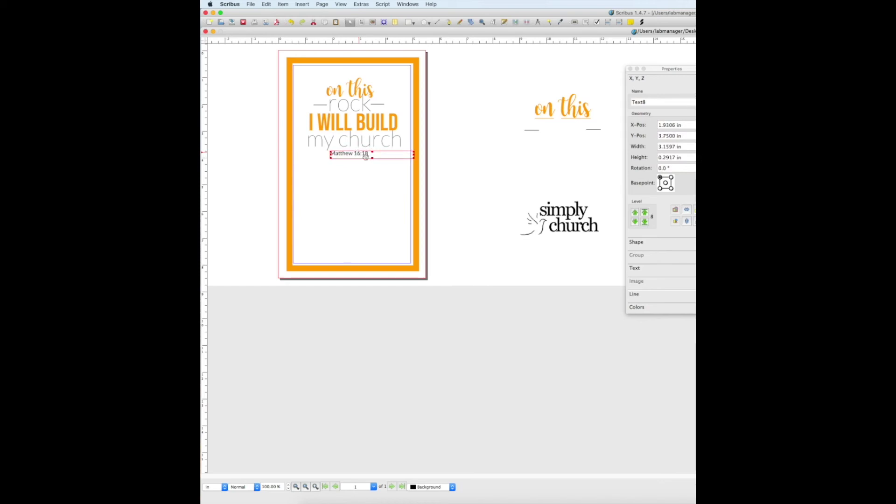
{"action": "left_click", "coordinate": [485, 180]}
- Move the simply church logo onto the page just above the lower border and turn on preview mode
{"action": "left_click_drag", "start_coordinate": [568, 216], "coordinate": [364, 240]}
{"action": "left_click", "coordinate": [484, 229]}
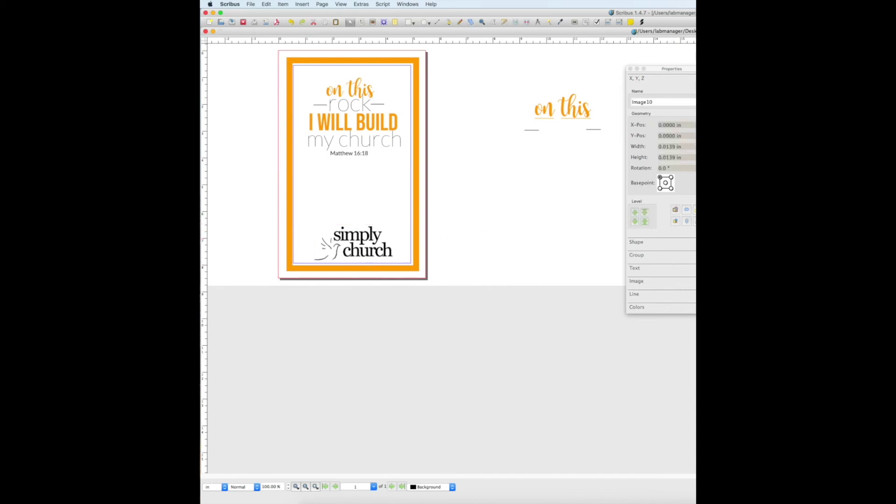
{"action": "key", "text": "ctrl+alt+p"}
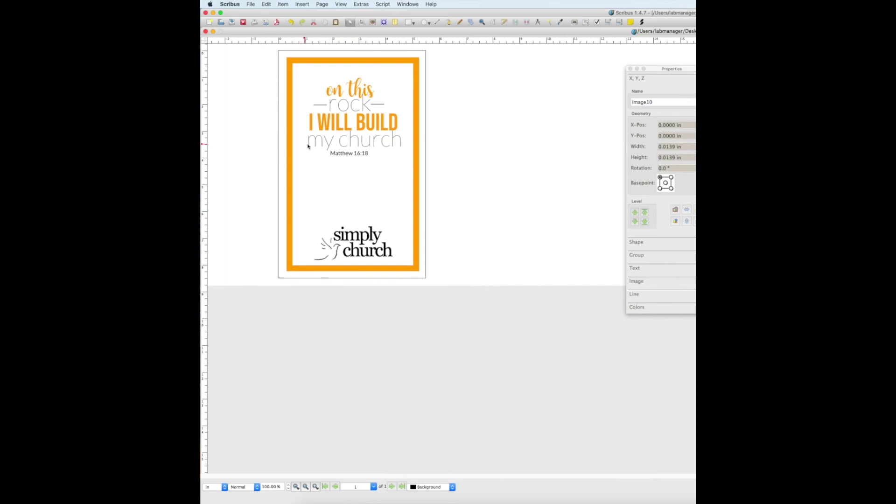
- Nudge the "my church" text, the "I WILL BUILD" text and the logo slightly left to center them on the page
{"action": "left_click", "coordinate": [323, 142]}
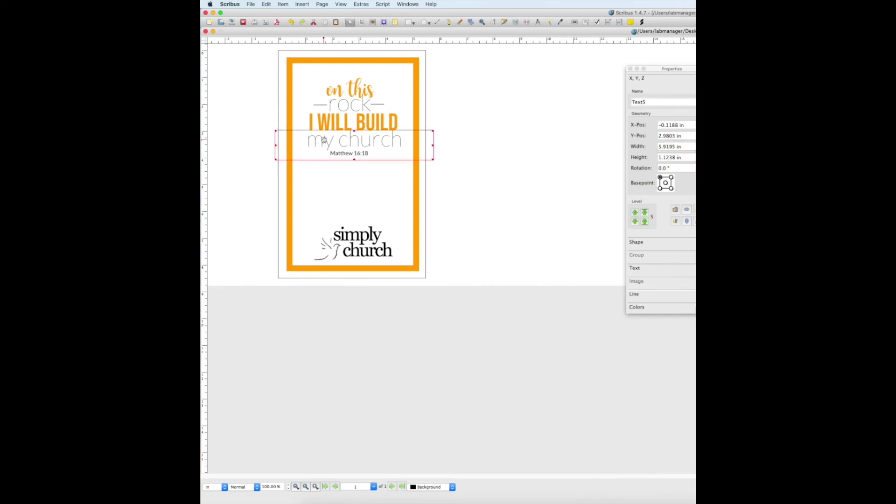
{"action": "left_click", "coordinate": [350, 124]}
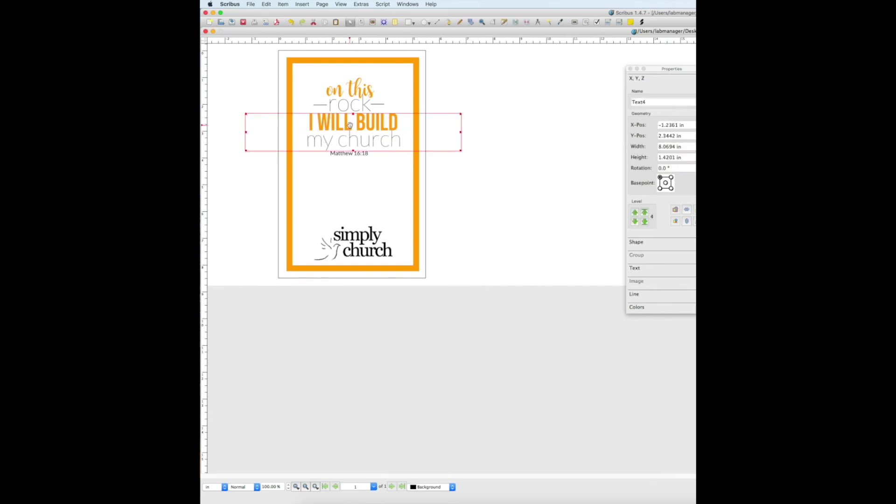
{"action": "left_click", "coordinate": [371, 229]}
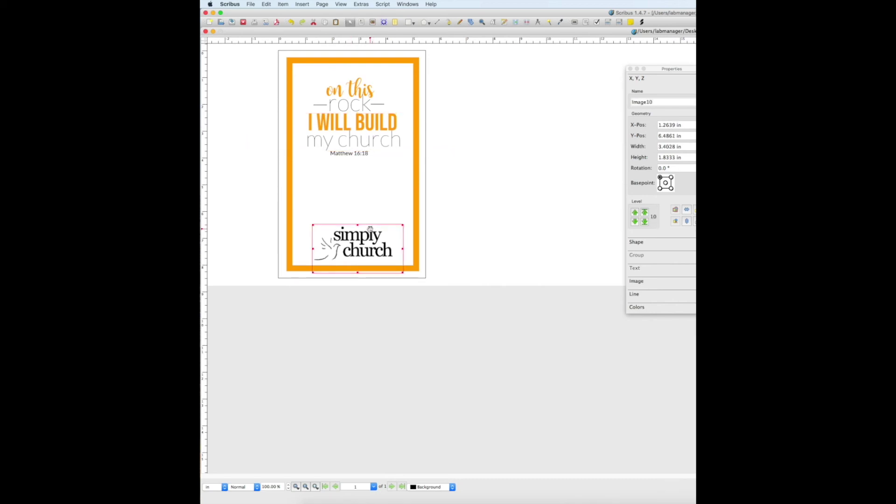
{"action": "left_click", "coordinate": [560, 166]}
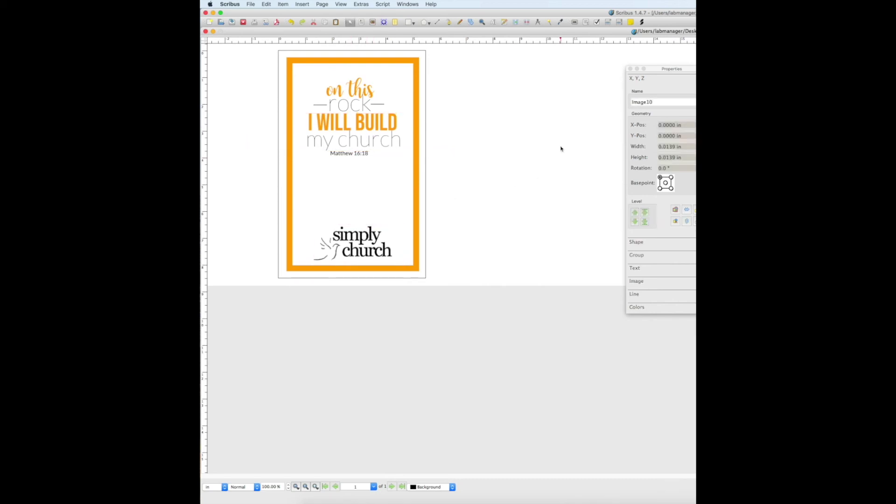